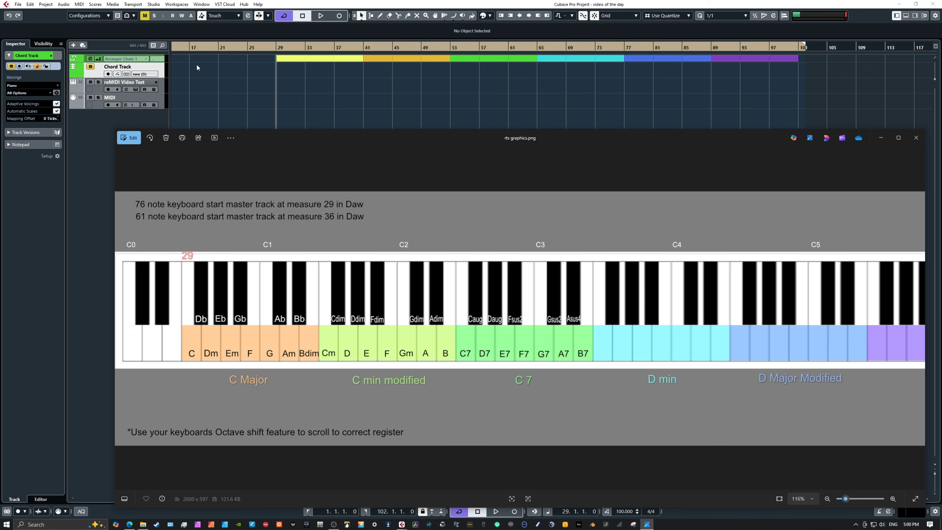
# Compare the timeline from measure 1 with the keyboard chord layout image, and minimize the image window
pyautogui.click(285, 87)
pyautogui.hscroll(-5, 374, 81)
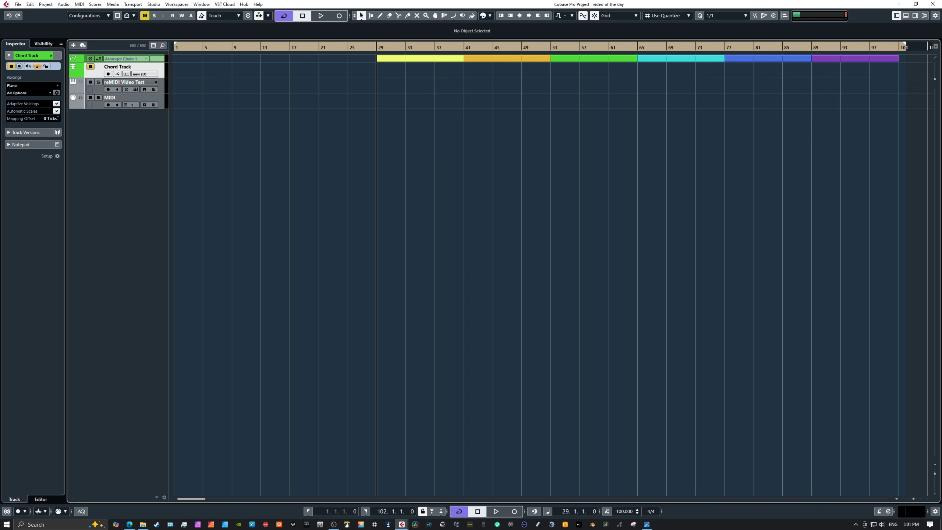
pyautogui.hotkey('alt', 'Tab')
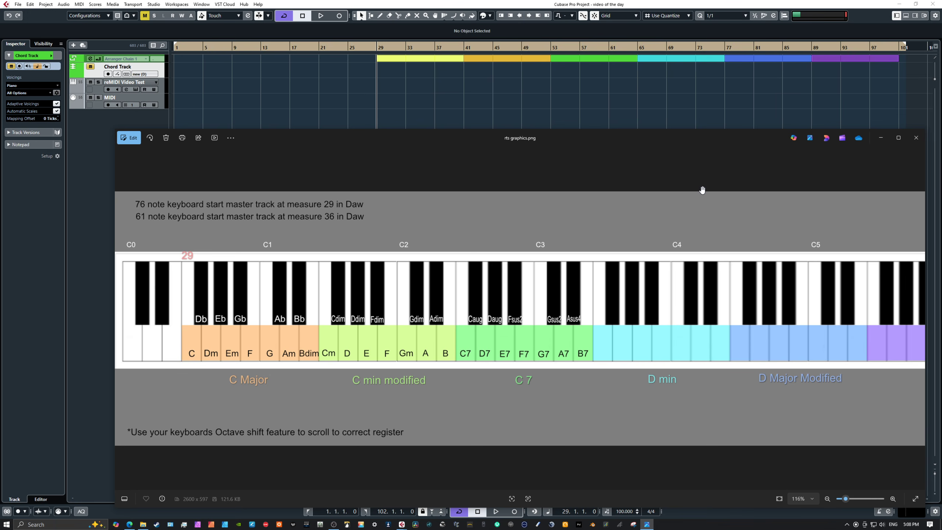
pyautogui.click(881, 138)
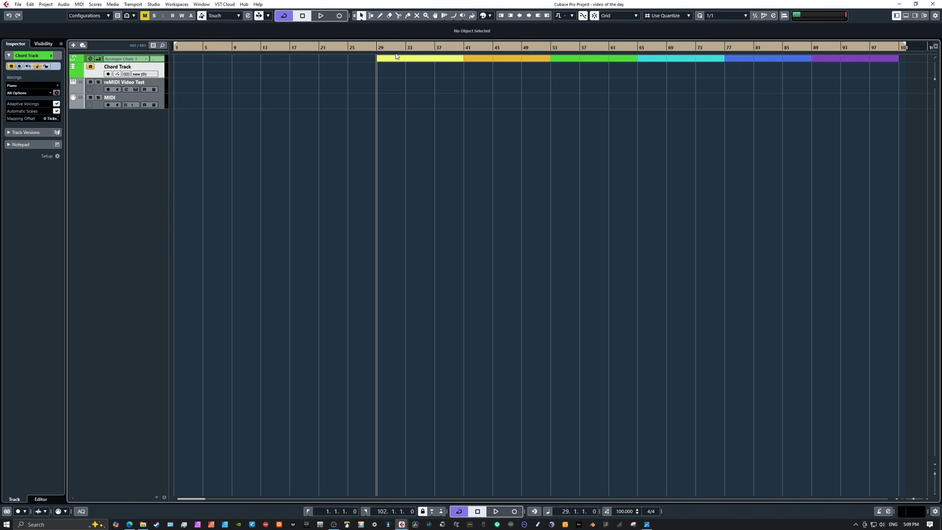
# Increase the height of the arranger track until its section names are readable, and select the Chord Track
pyautogui.click(147, 61)
pyautogui.moveTo(147, 61)
pyautogui.mouseDown()
pyautogui.moveTo(148, 93)
pyautogui.moveTo(147, 67)
pyautogui.mouseUp()
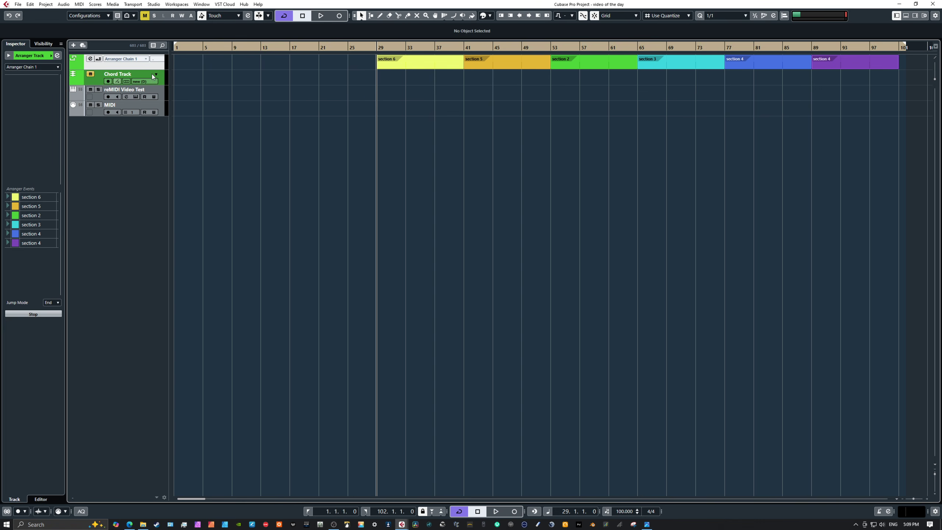
pyautogui.click(141, 76)
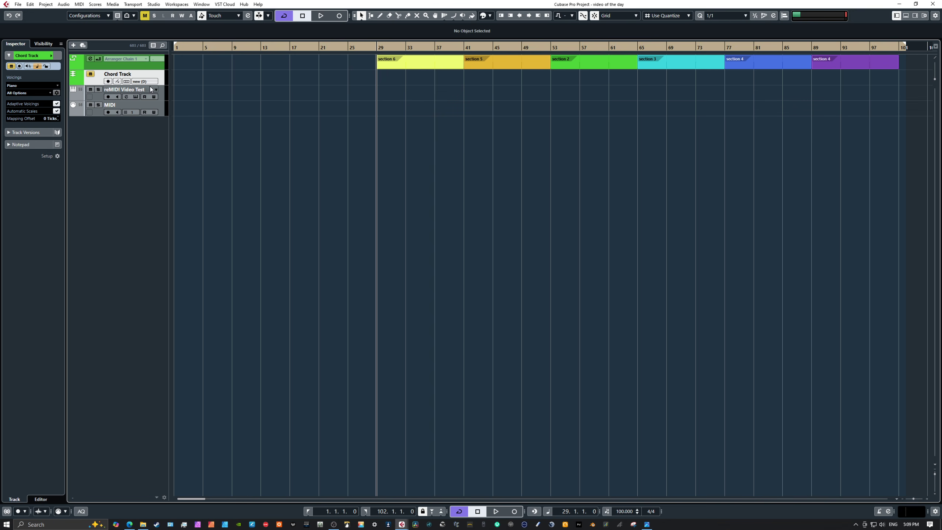
# Show the reMIDI plug-in of the reMIDI Video Test track and review its sound, channel and velocity settings
pyautogui.click(135, 90)
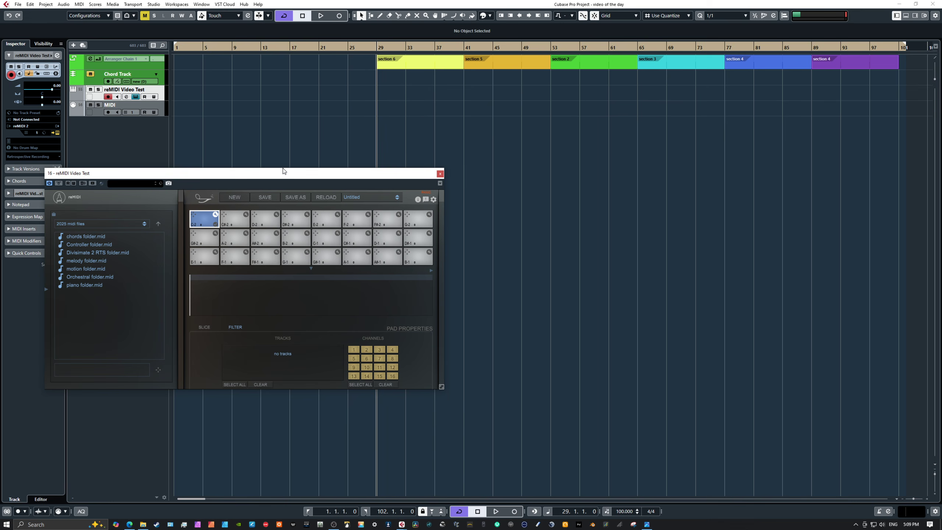
pyautogui.moveTo(283, 169); pyautogui.dragTo(330, 157)
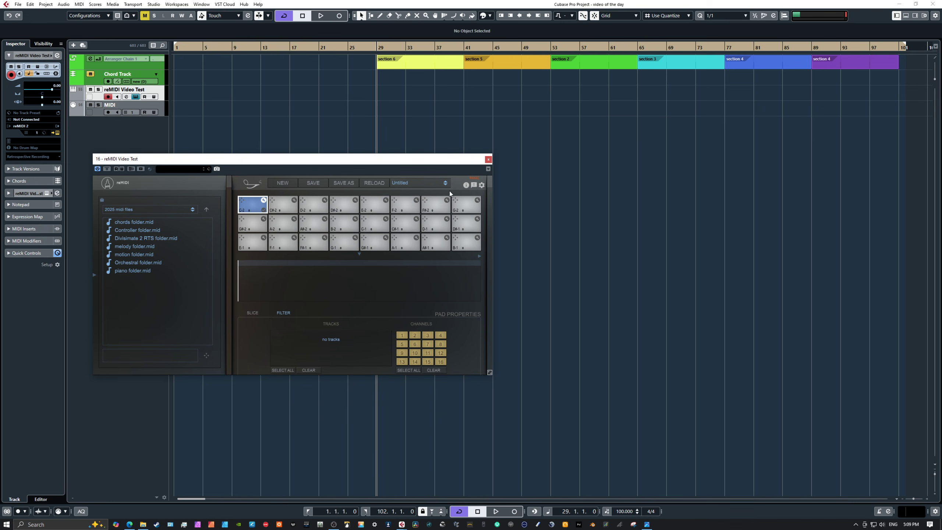
pyautogui.click(481, 185)
pyautogui.scroll(-3, 432, 239)
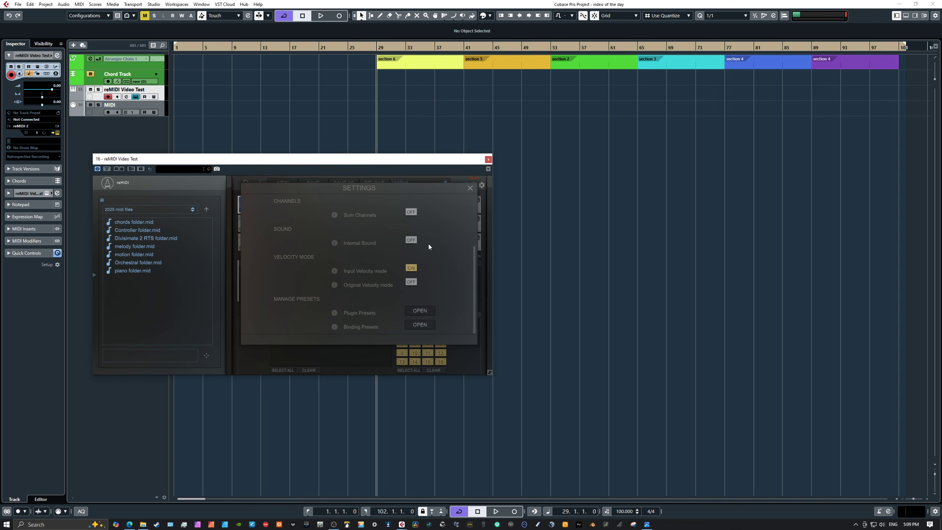
pyautogui.scroll(3, 408, 271)
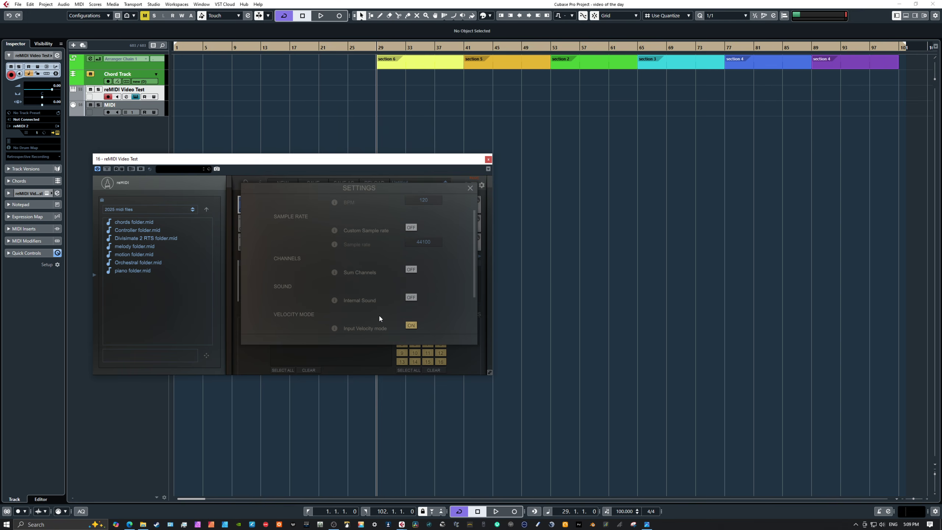
pyautogui.click(469, 188)
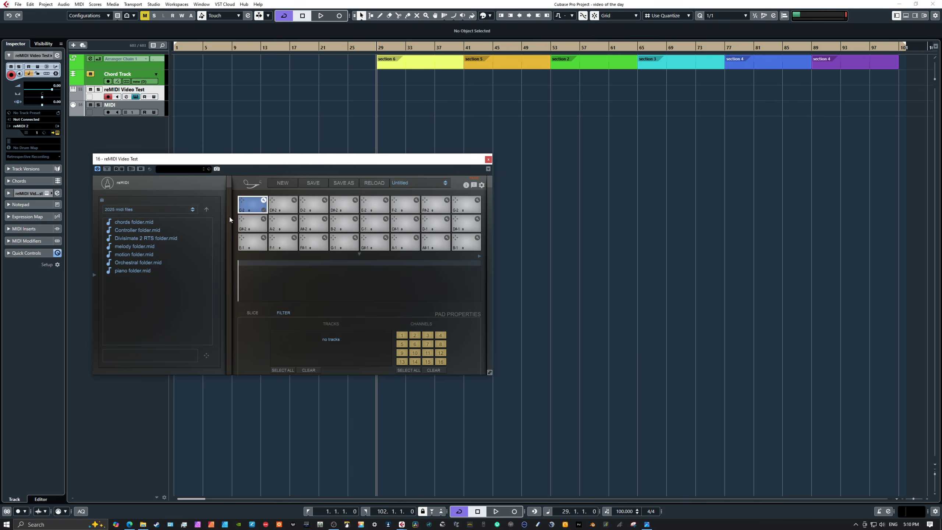
# Expand the reMIDI pad grid, look through its second page of pads, and collapse the grid again
pyautogui.click(293, 203)
pyautogui.click(265, 203)
pyautogui.click(360, 254)
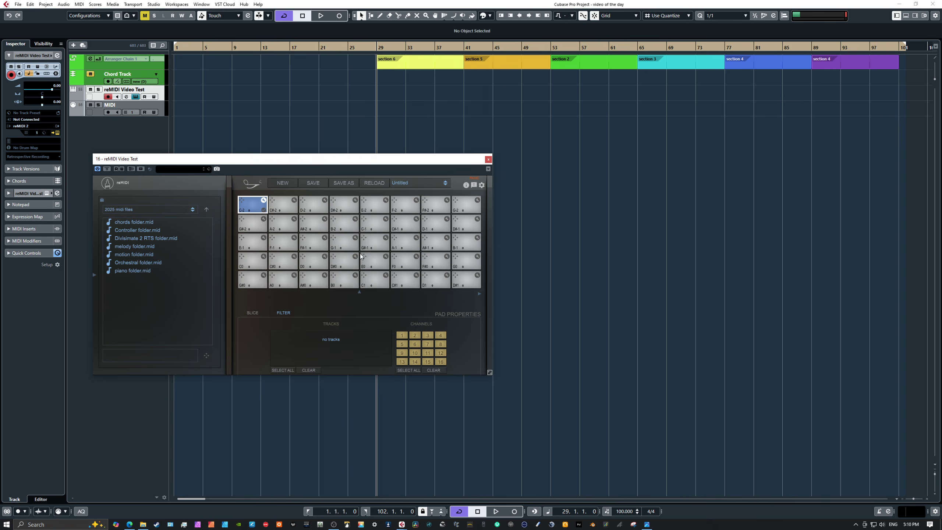
pyautogui.click(479, 294)
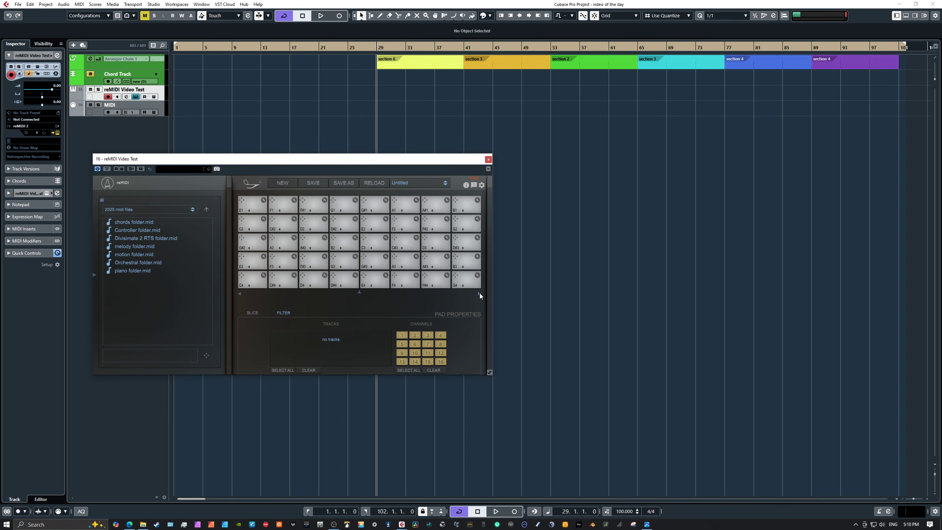
pyautogui.doubleClick(240, 294)
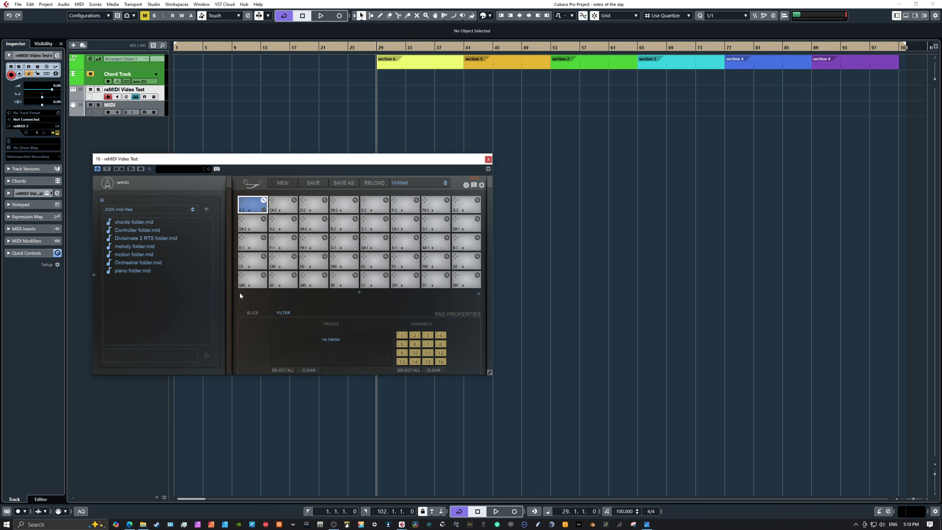
pyautogui.click(360, 292)
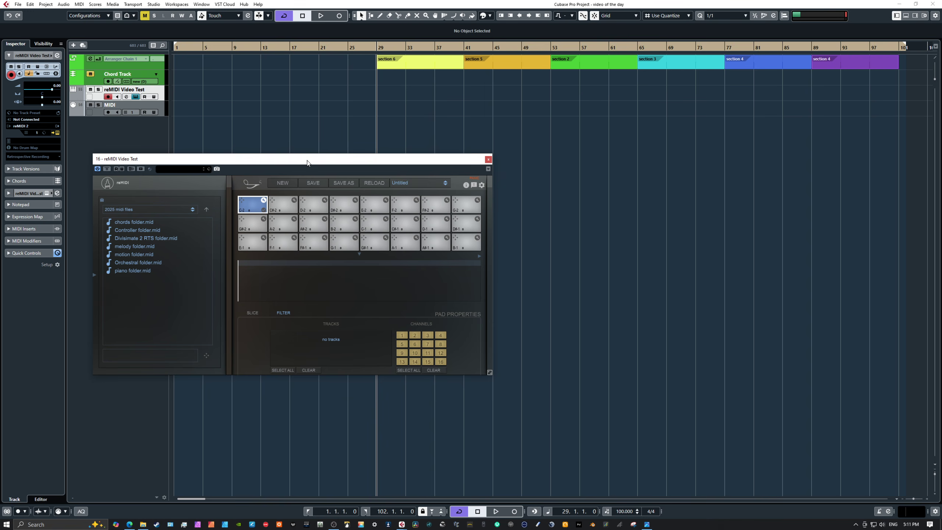
# Move the reMIDI window off the project window and bring the Scaler 3 window in over the timeline
pyautogui.moveTo(307, 162)
pyautogui.mouseDown()
pyautogui.moveTo(315, 162)
pyautogui.moveTo(301, 147)
pyautogui.mouseUp()
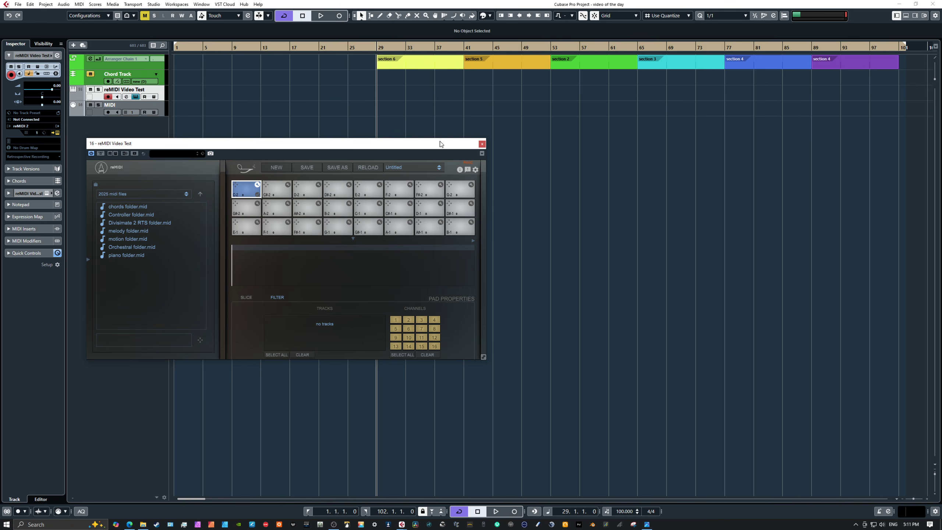
pyautogui.moveTo(433, 146); pyautogui.dragTo(448, 180)
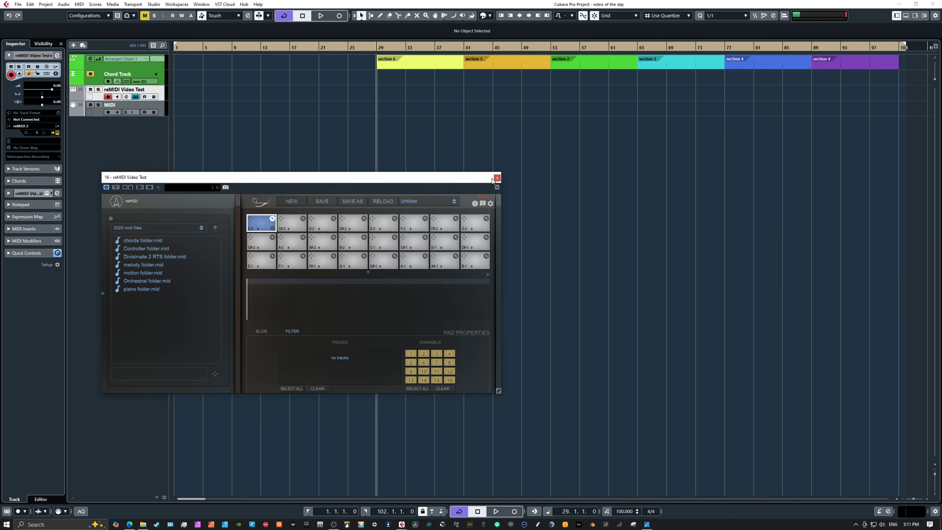
pyautogui.moveTo(460, 182); pyautogui.dragTo(941, 208)
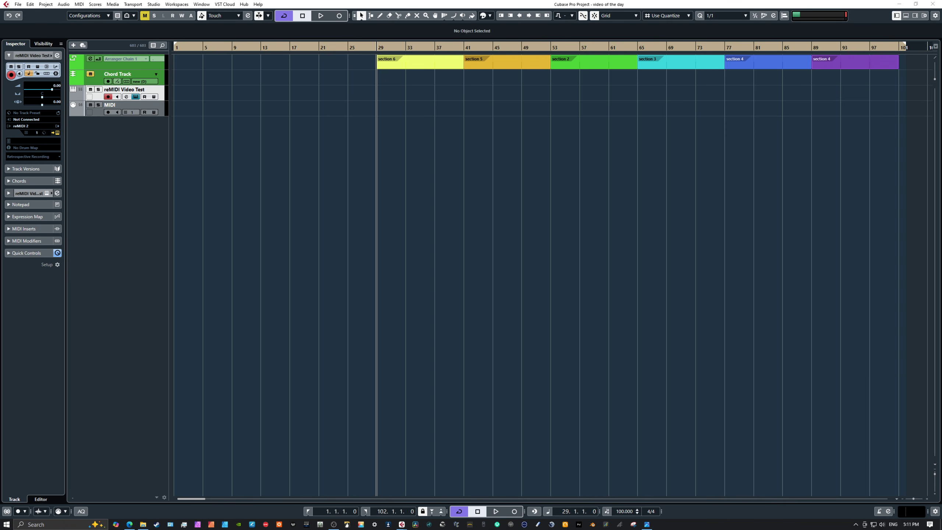
pyautogui.moveTo(941, 274); pyautogui.dragTo(276, 138)
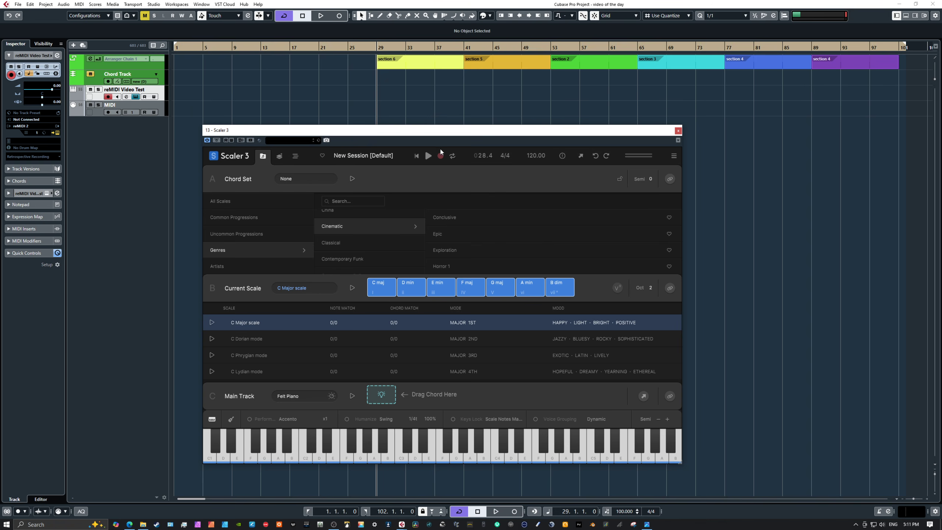
pyautogui.moveTo(388, 132)
pyautogui.mouseDown()
pyautogui.moveTo(454, 109)
pyautogui.moveTo(386, 126)
pyautogui.mouseUp()
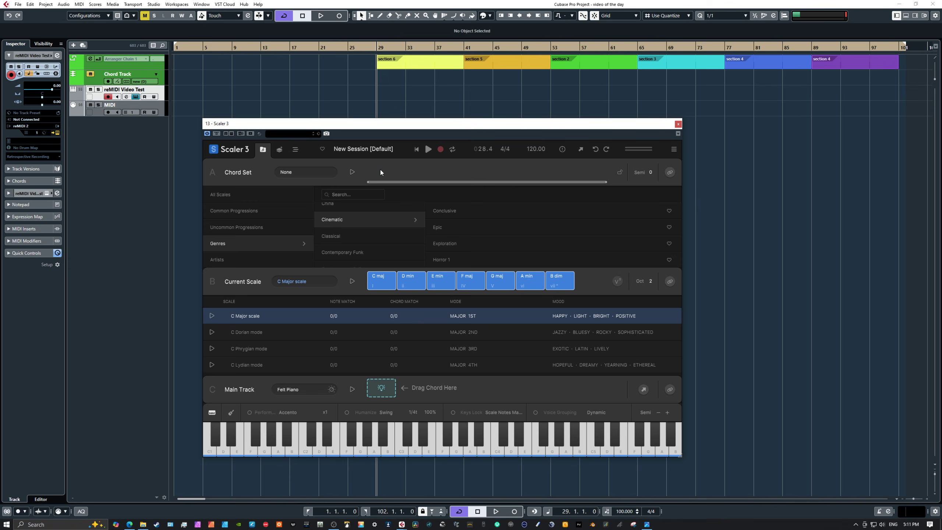
# Load the Epic chord set from the Cinematic genre and look over the Classical sets
pyautogui.click(439, 226)
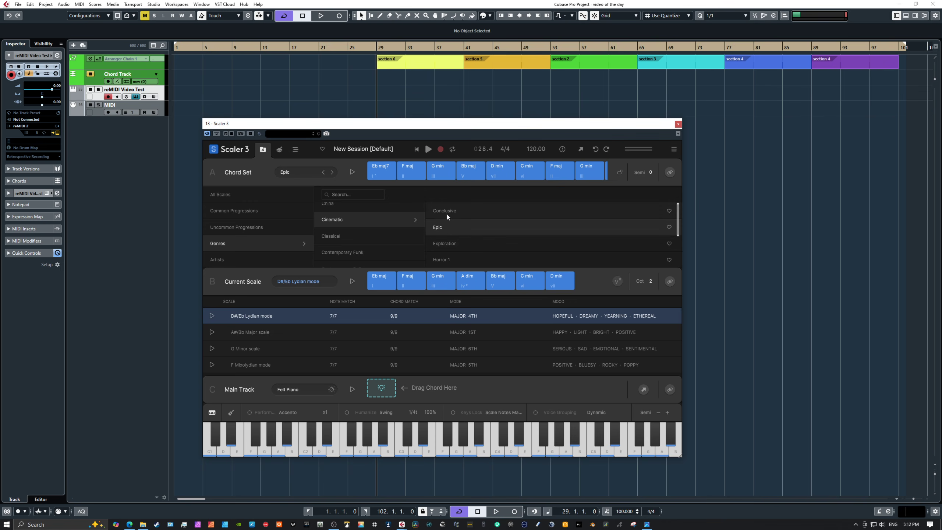
pyautogui.click(353, 236)
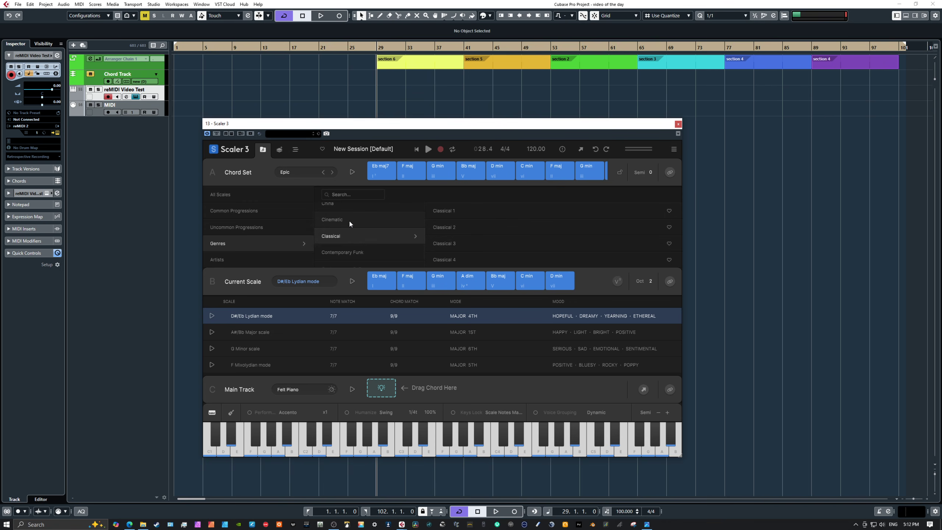
pyautogui.click(348, 220)
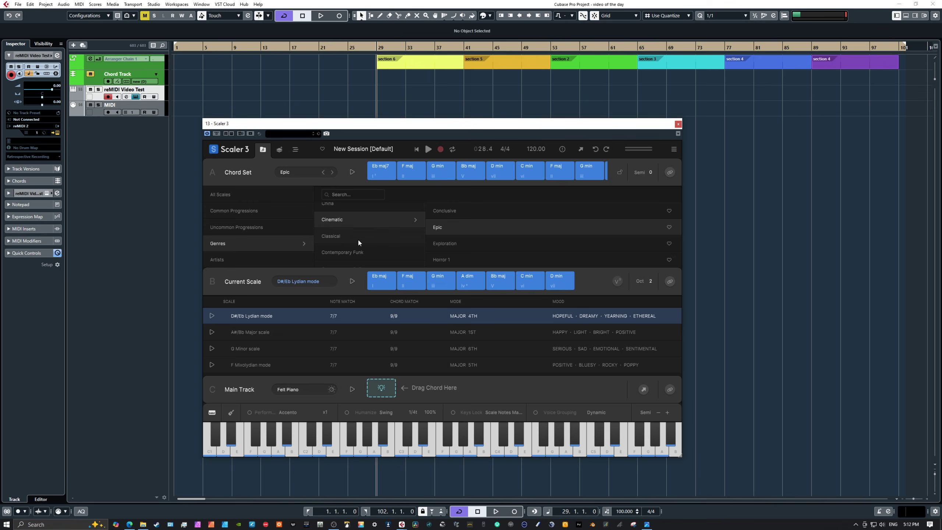
pyautogui.scroll(2, 349, 238)
# Filter all scales by the root note C and make C Major the current scale
pyautogui.click(251, 198)
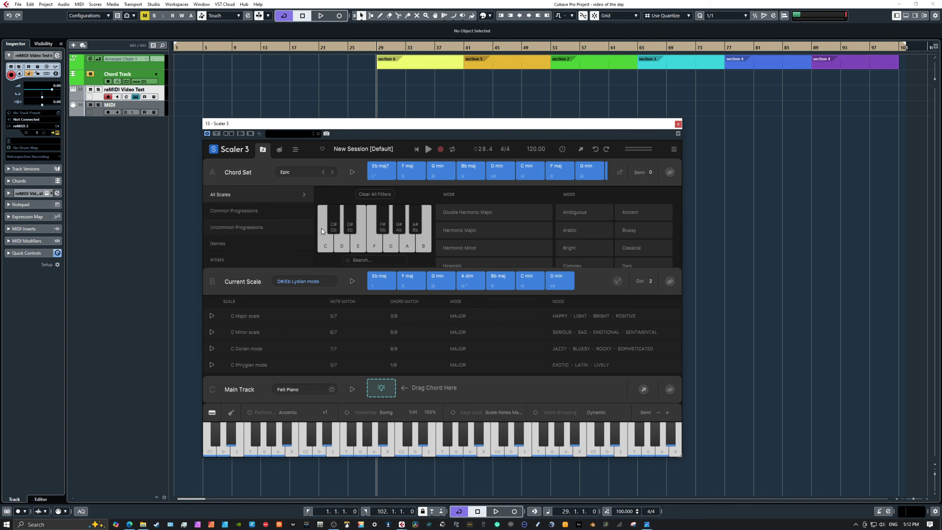
pyautogui.click(329, 248)
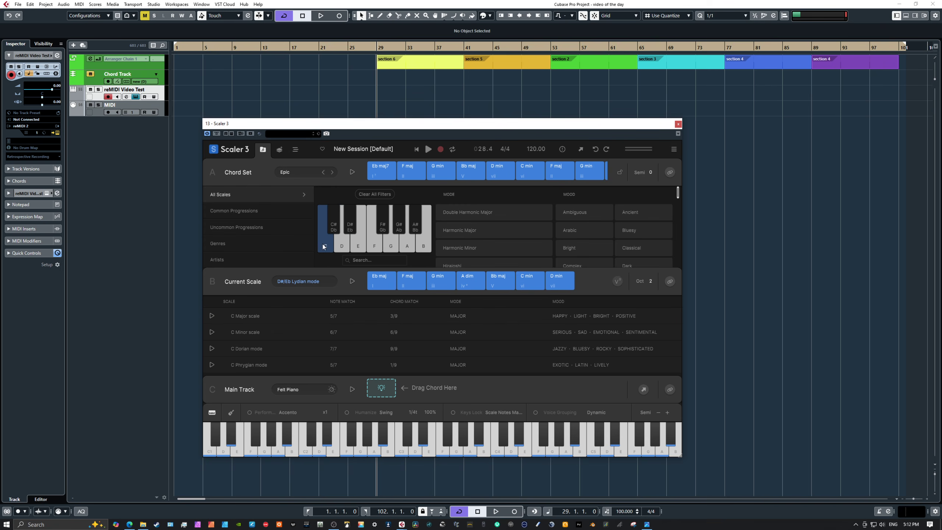
pyautogui.click(268, 319)
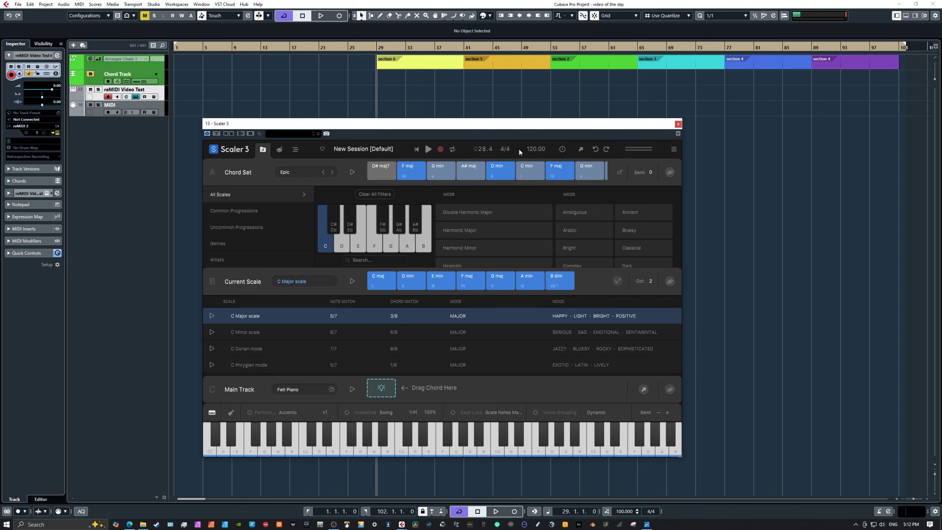
# Select all seven C Major scale chords, C maj through B dim, and place them on the reMIDI Video Test track at measure 29
pyautogui.click(374, 275)
pyautogui.moveTo(362, 279); pyautogui.dragTo(557, 286)
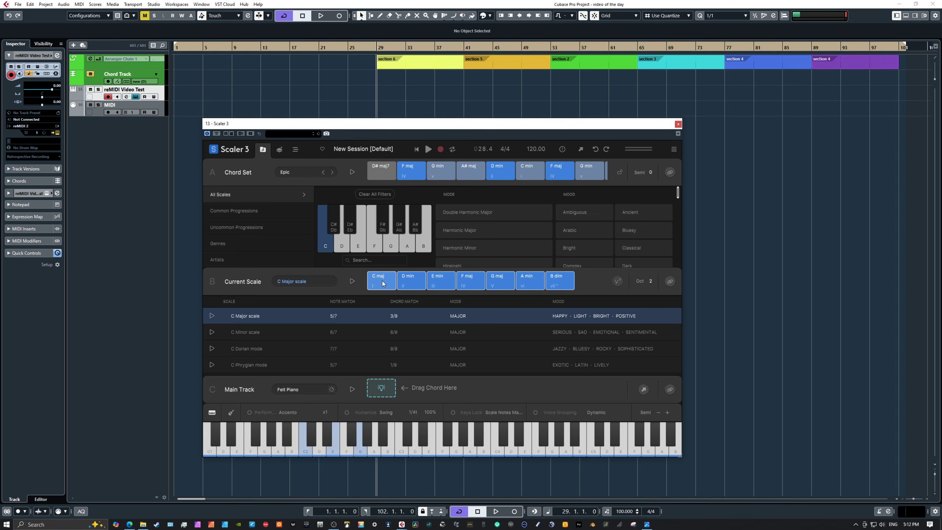
pyautogui.moveTo(382, 284); pyautogui.dragTo(378, 92)
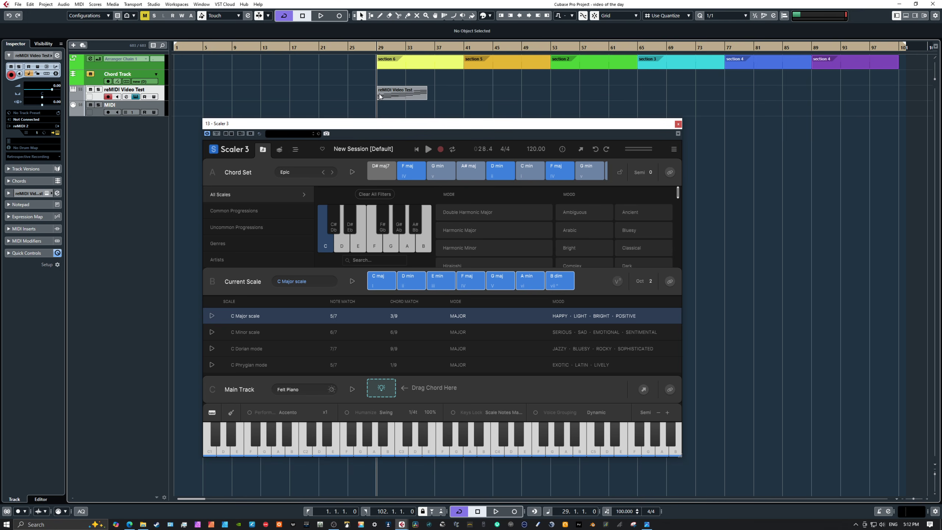
# Move the Scaler 3 window off the project window and make the reMIDI Video Test track taller to show its notes
pyautogui.moveTo(392, 45); pyautogui.dragTo(396, 63)
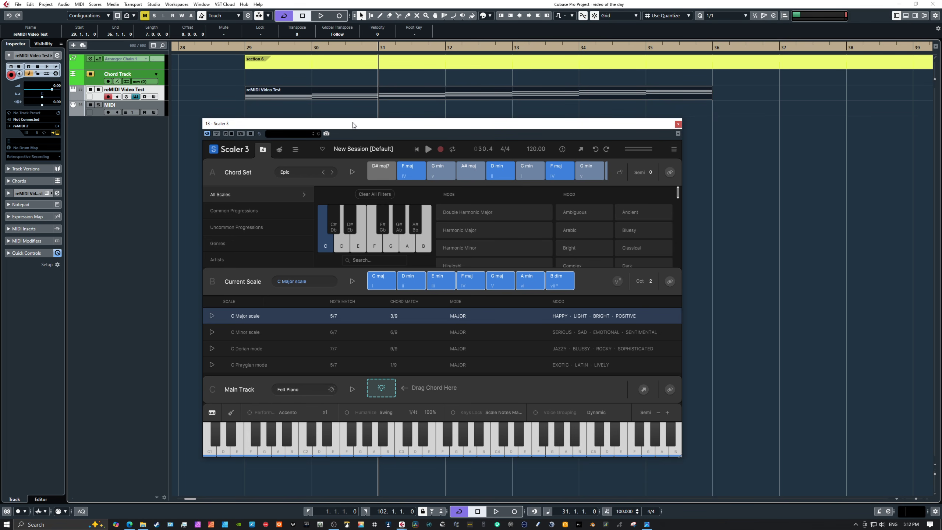
pyautogui.moveTo(355, 125); pyautogui.dragTo(941, 237)
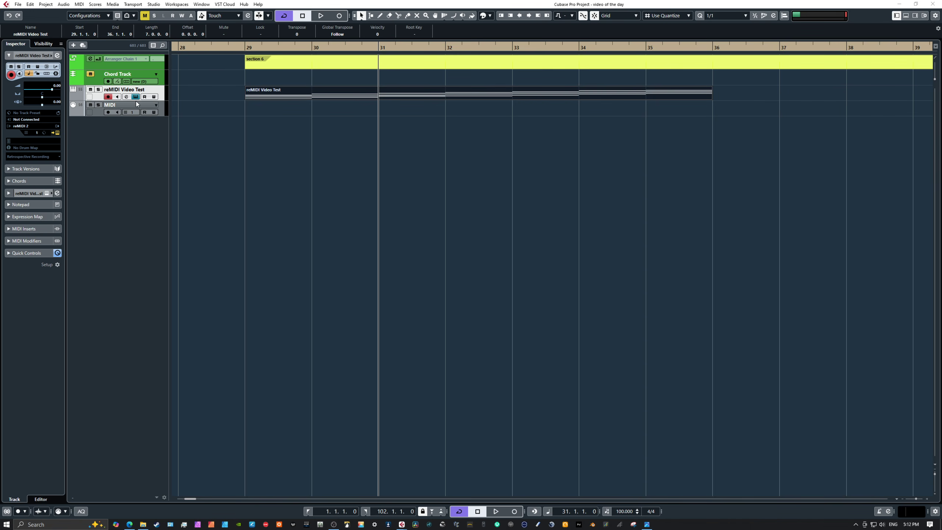
pyautogui.click(164, 104)
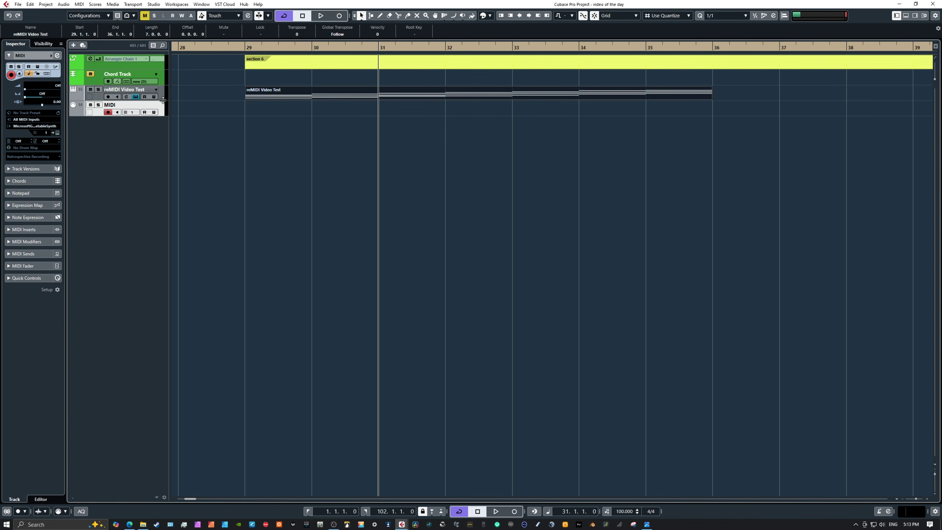
pyautogui.moveTo(161, 100); pyautogui.dragTo(162, 123)
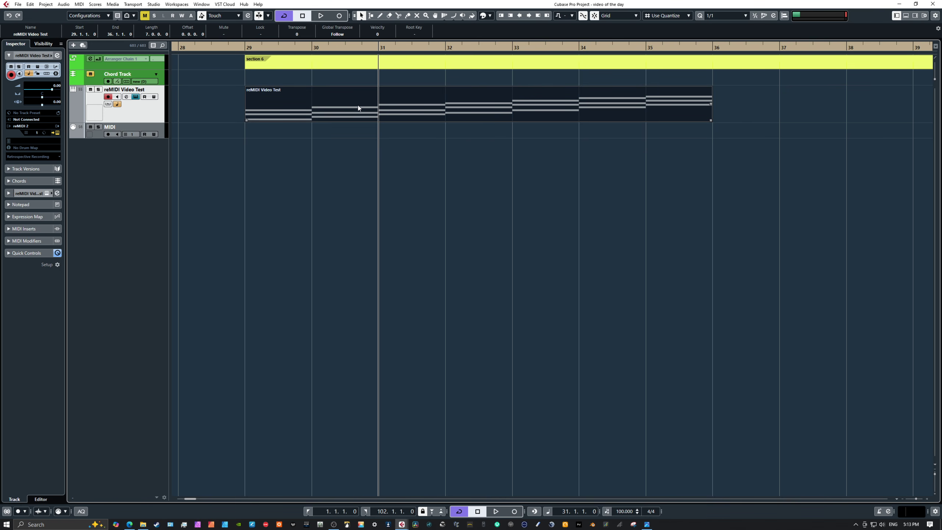
# Create chord symbols on the Chord Track from the reMIDI Video Test clip, with bass notes and tensions included
pyautogui.click(46, 5)
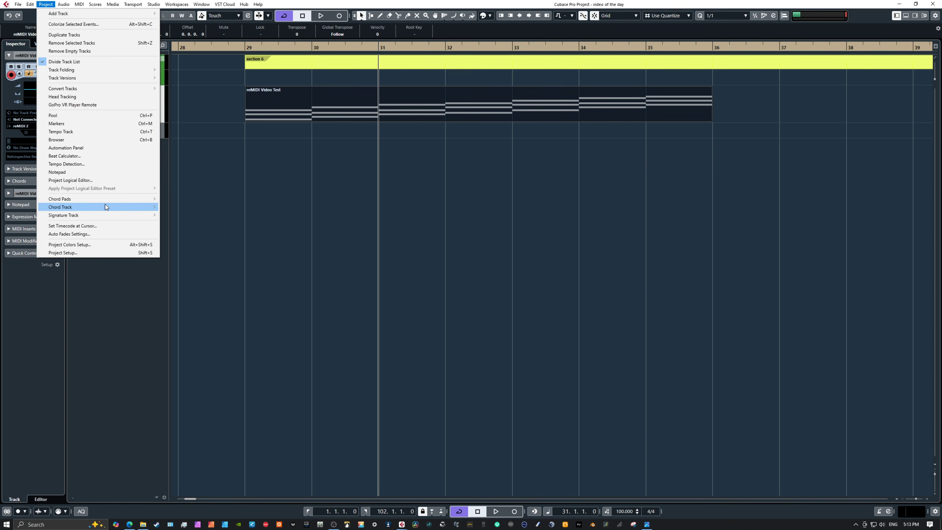
pyautogui.moveTo(104, 205)
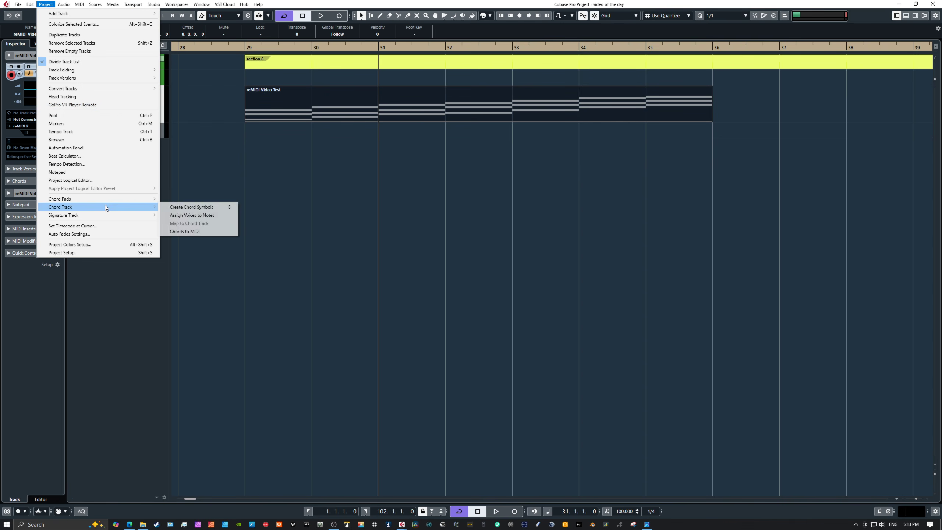
pyautogui.click(195, 207)
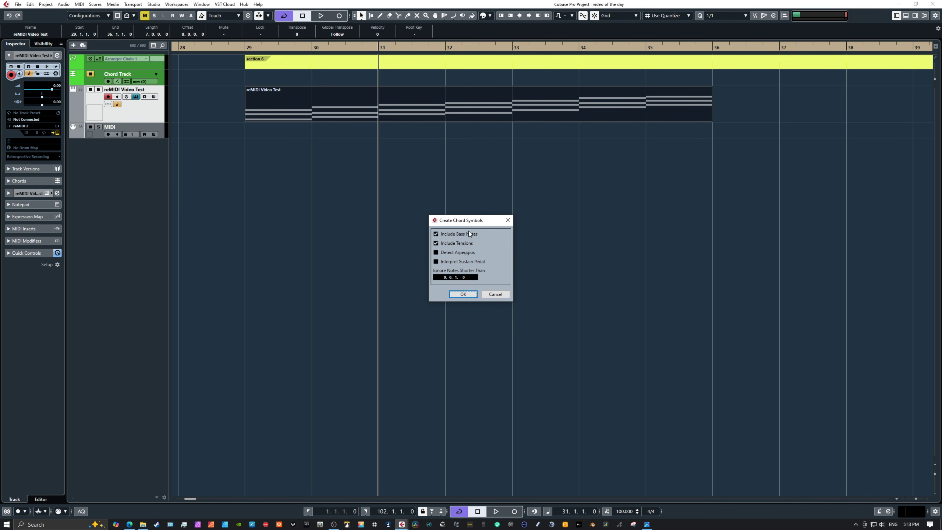
pyautogui.click(466, 295)
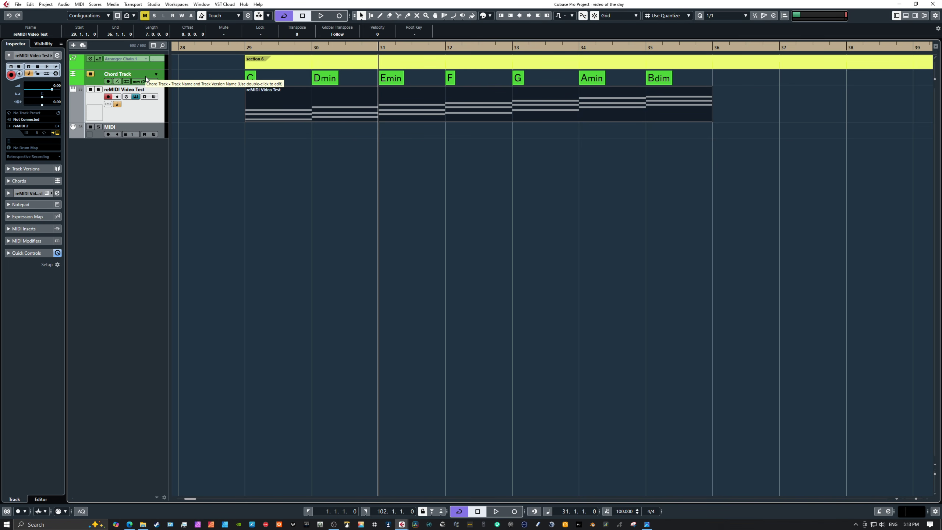
# Open the reMIDI Video Test clip in the Key Editor, review the note colour schemes, and deselect its notes
pyautogui.doubleClick(362, 102)
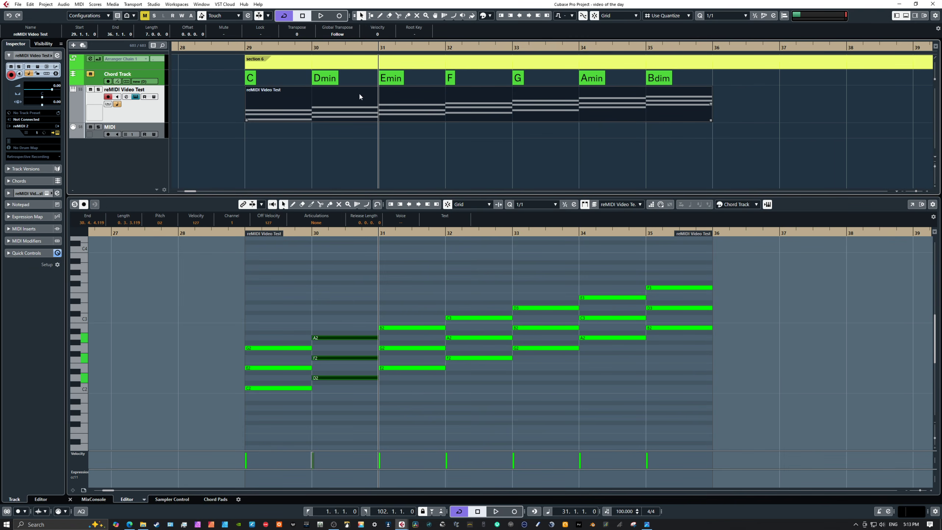
pyautogui.click(210, 140)
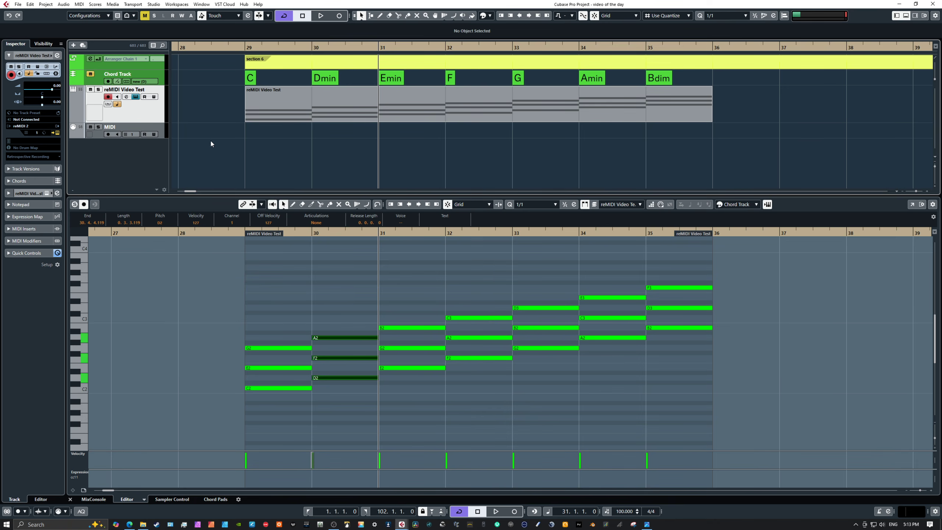
pyautogui.click(736, 204)
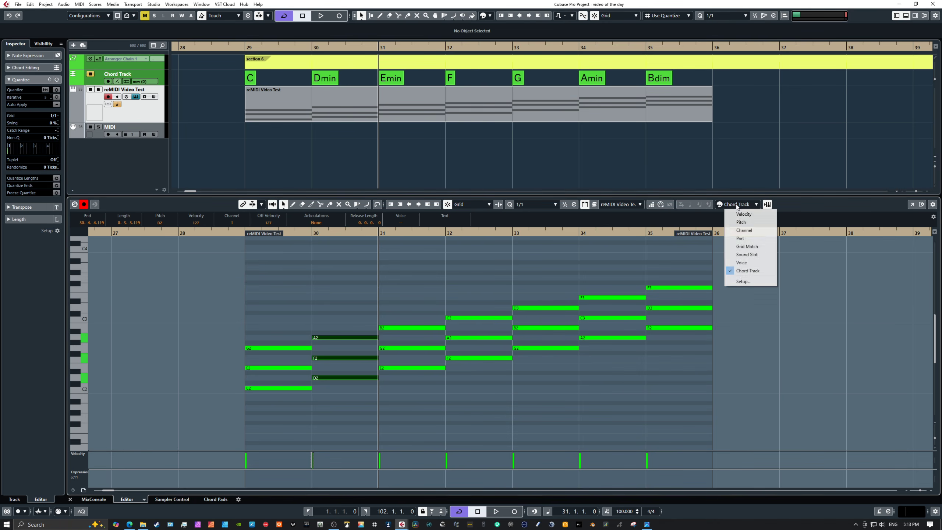
pyautogui.click(732, 308)
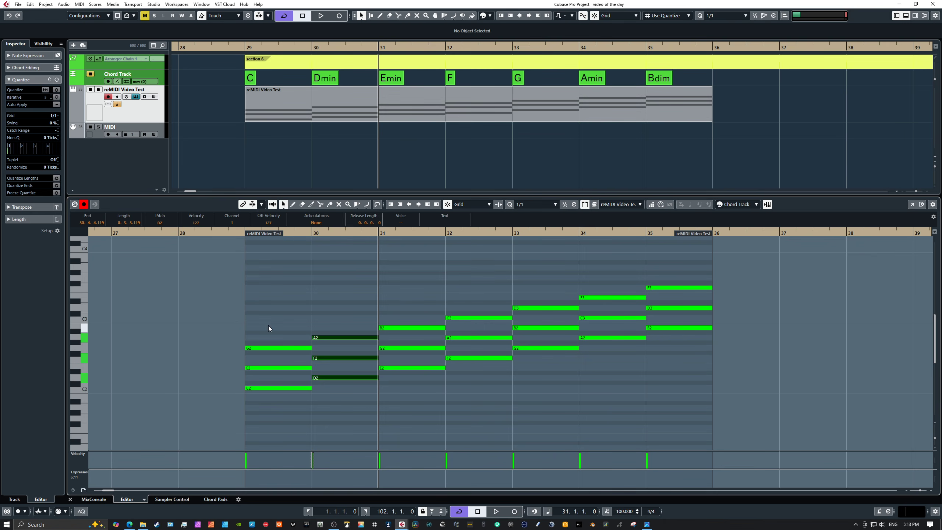
pyautogui.click(228, 296)
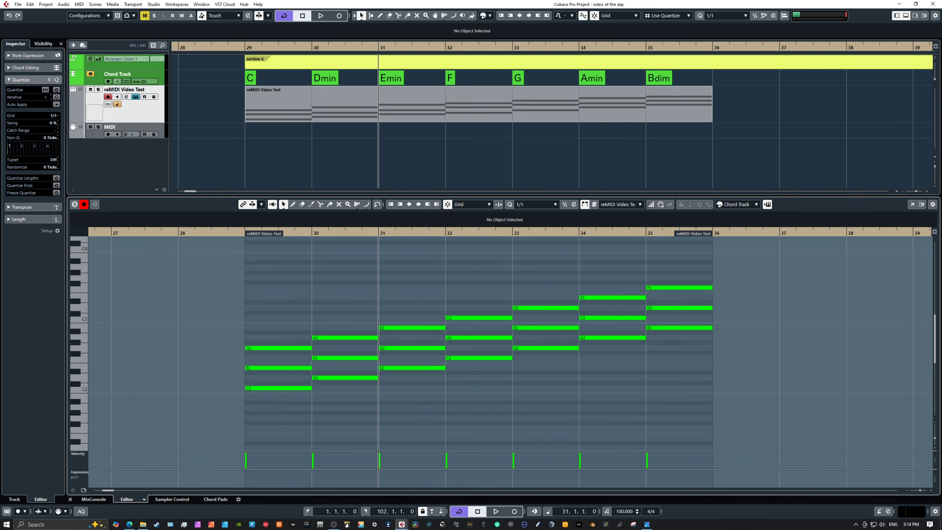
# Examine the remidi Motion 1 window and the arranger sections around and after the reMIDI Video Test clip
pyautogui.moveTo(941, 162); pyautogui.dragTo(718, 90)
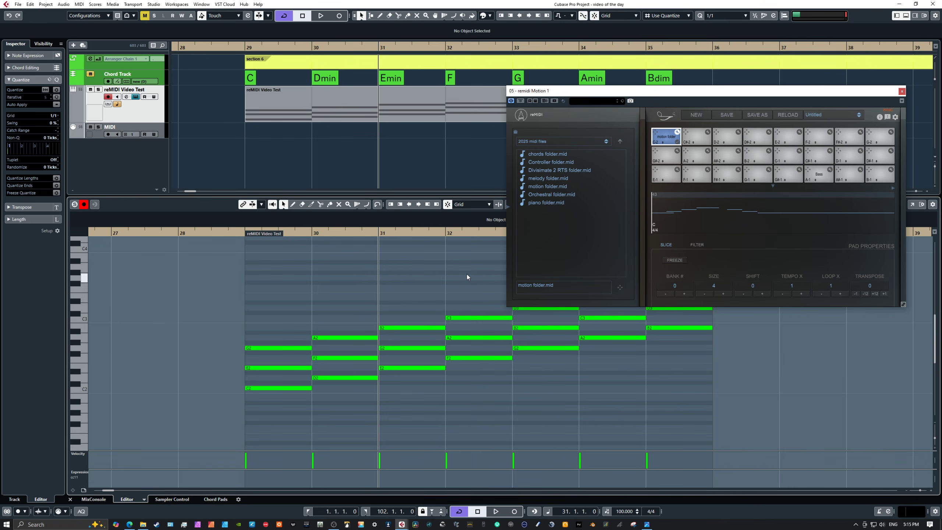
pyautogui.moveTo(603, 93); pyautogui.dragTo(941, 94)
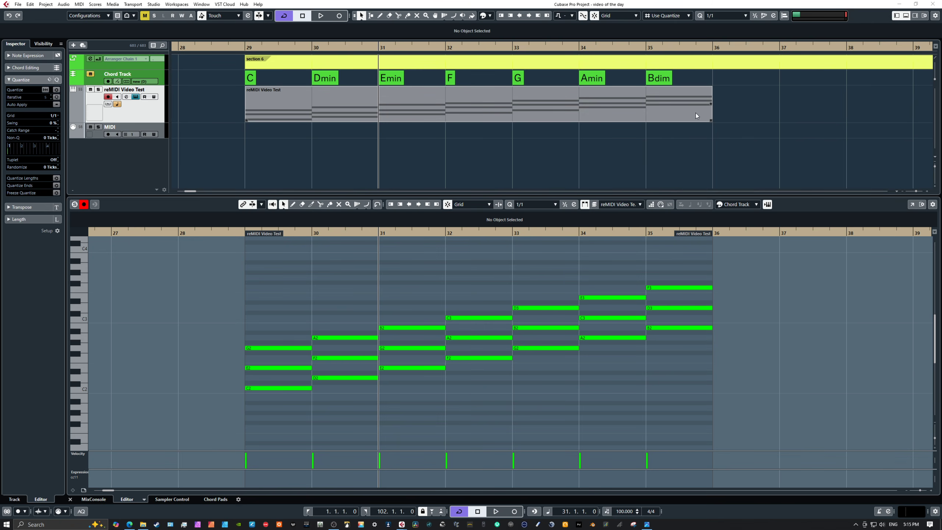
pyautogui.click(675, 106)
pyautogui.press('g')
pyautogui.press('g')
pyautogui.press('g')
pyautogui.press('g')
pyautogui.press('g')
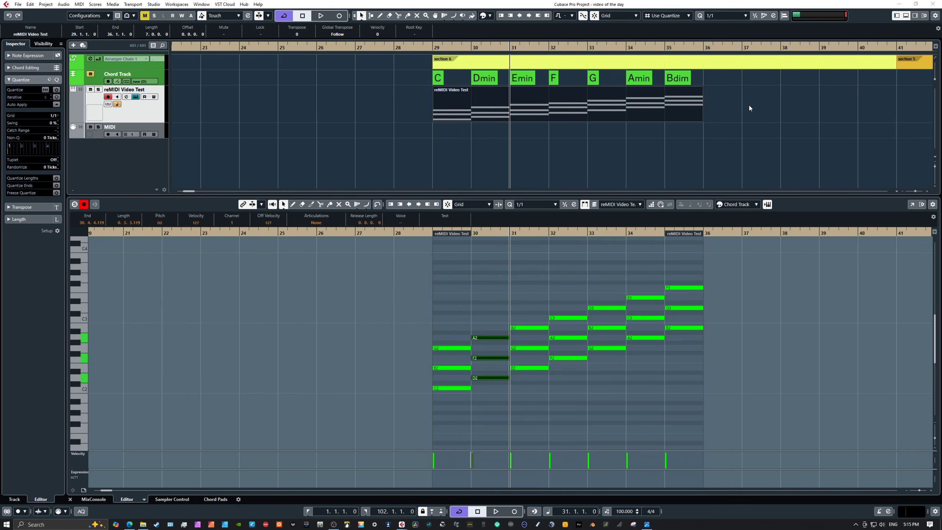
pyautogui.press('g')
pyautogui.moveTo(815, 94); pyautogui.dragTo(595, 86)
pyautogui.press('g')
pyautogui.press('g')
pyautogui.press('g')
pyautogui.press('g')
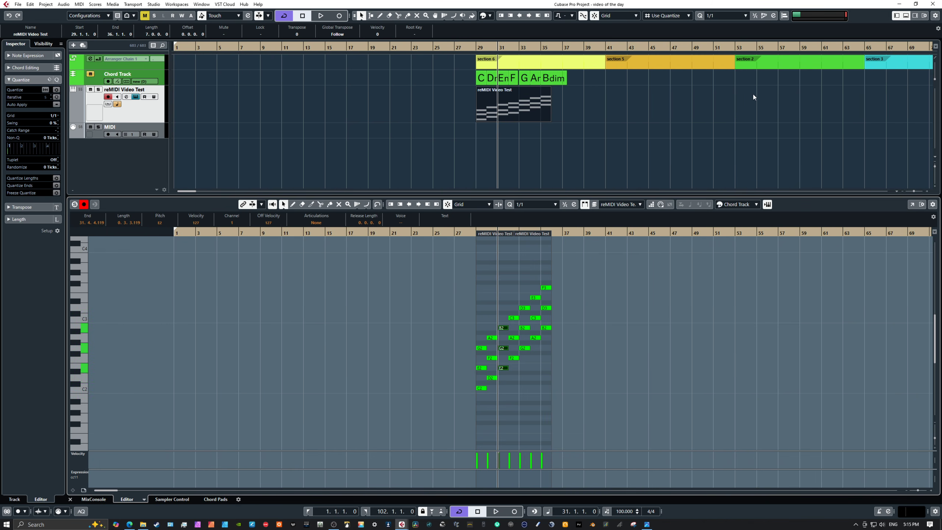
pyautogui.moveTo(753, 94); pyautogui.dragTo(500, 87)
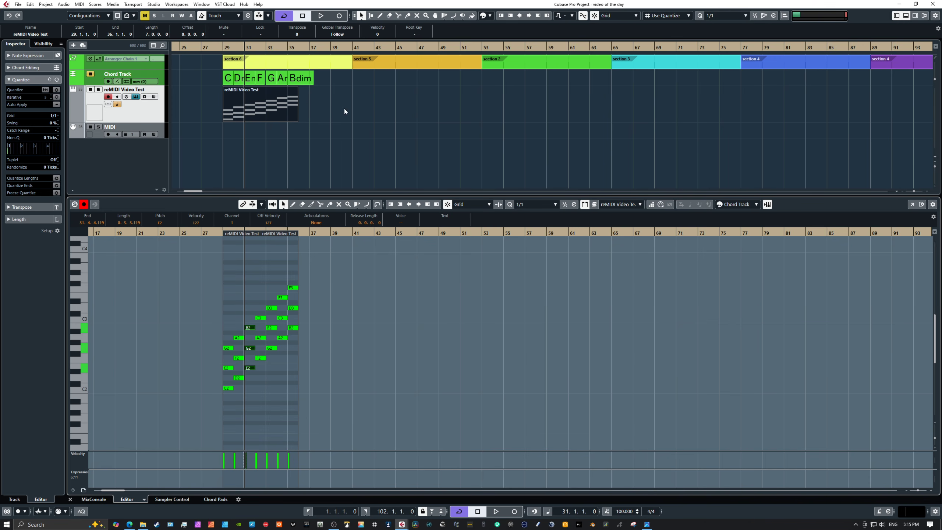
# Examine the seven C Major chords from measure 29 up close and check the remidi Motion 1 window against them
pyautogui.moveTo(238, 46); pyautogui.dragTo(244, 65)
pyautogui.press('Left')
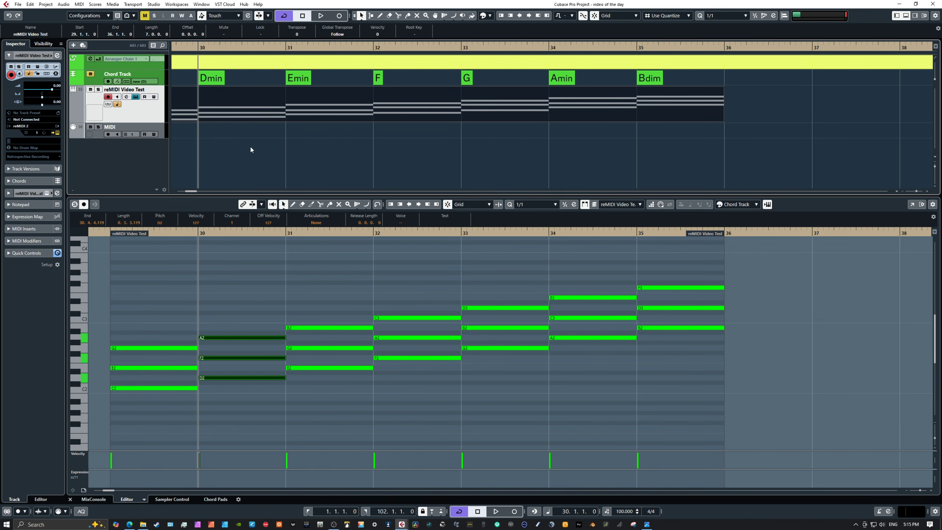
pyautogui.moveTo(250, 149); pyautogui.dragTo(395, 153)
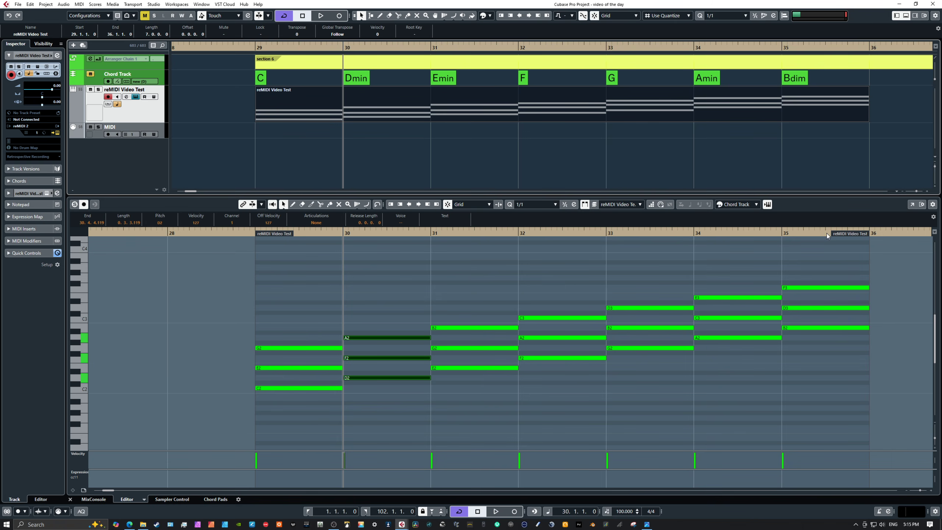
pyautogui.moveTo(838, 216); pyautogui.dragTo(456, 163)
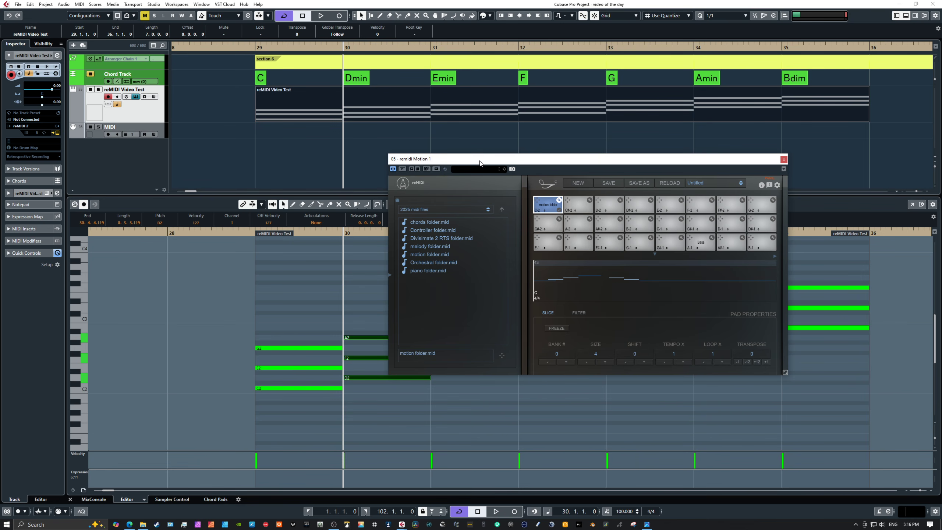
pyautogui.moveTo(479, 163); pyautogui.dragTo(941, 237)
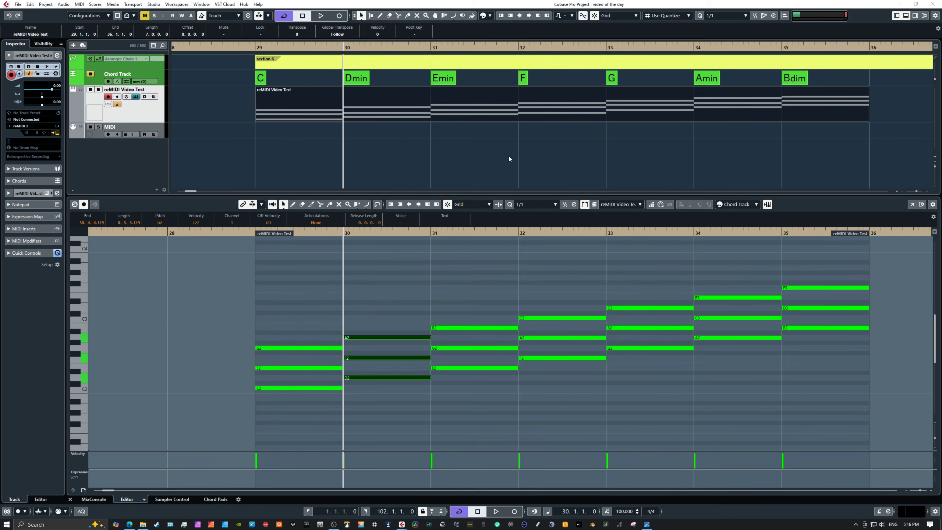
# Extend the reMIDI Video Test clip in both directions so it spans from measure 1 to measure 101
pyautogui.hotkey('shift', 'f')
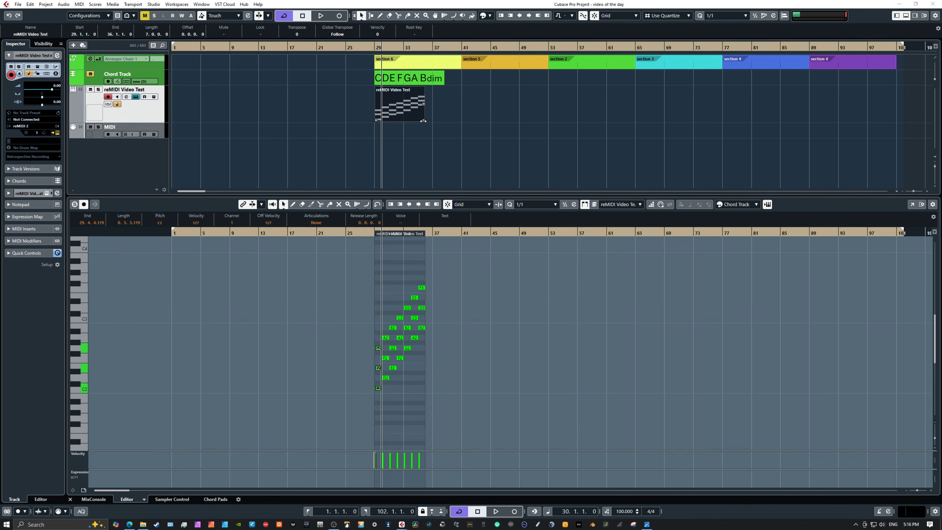
pyautogui.moveTo(423, 120); pyautogui.dragTo(895, 107)
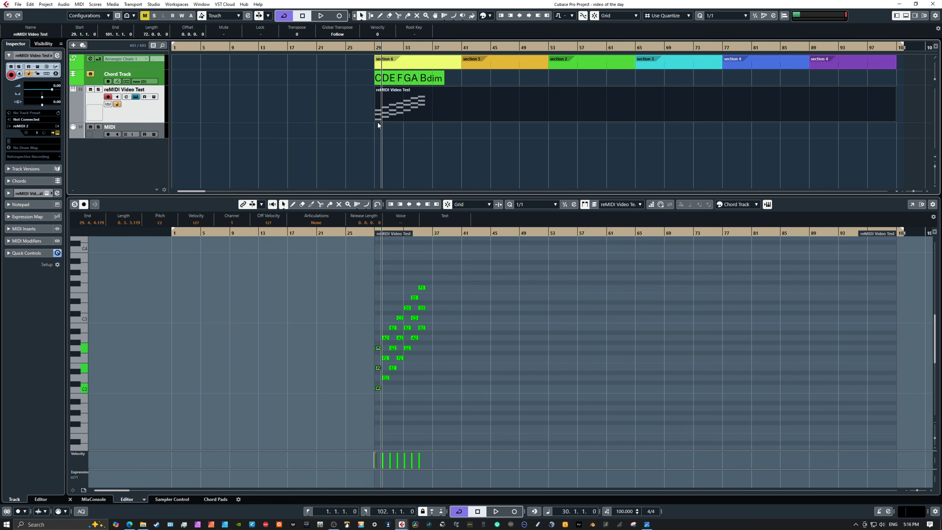
pyautogui.moveTo(377, 120); pyautogui.dragTo(175, 118)
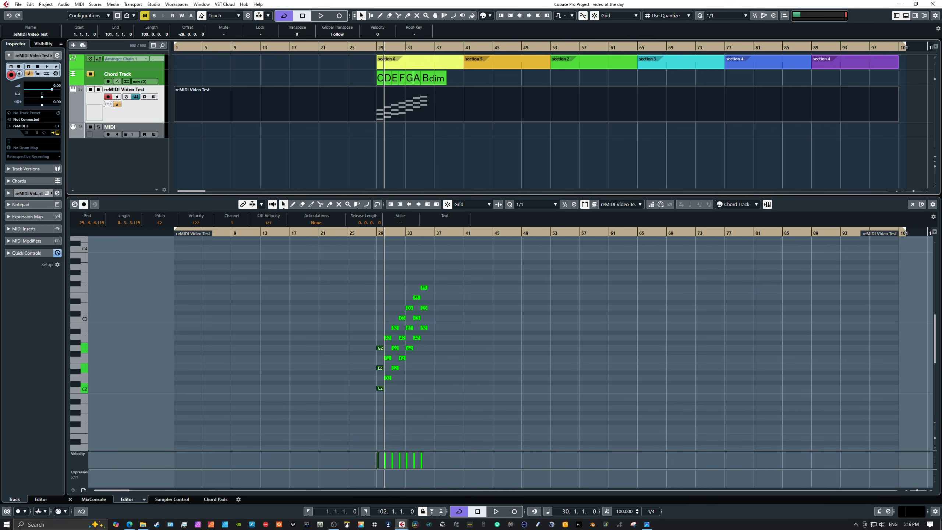
# Bring the remidi Motion 1 window over the project and load the reMIDI Video Test clip onto the pad beside the motion folder pad
pyautogui.moveTo(941, 183); pyautogui.dragTo(561, 172)
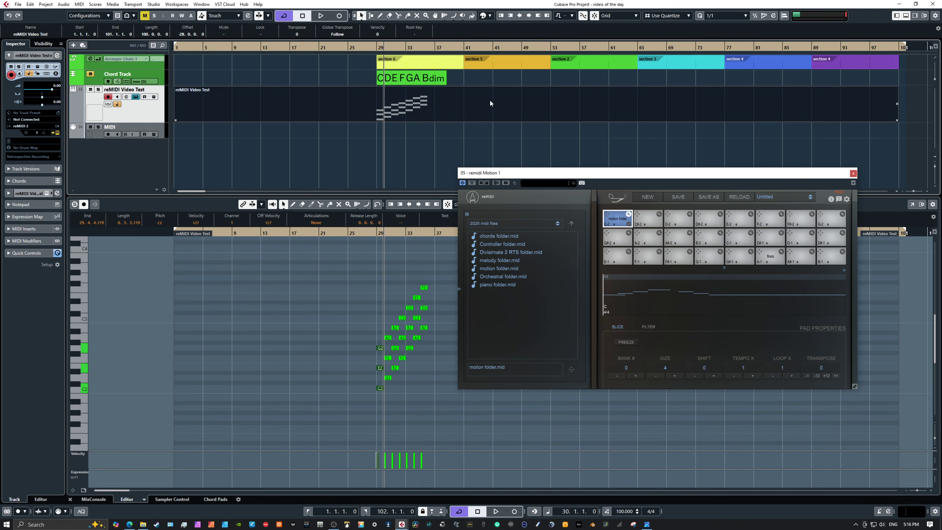
pyautogui.moveTo(493, 103); pyautogui.dragTo(652, 219)
pyautogui.click(659, 218)
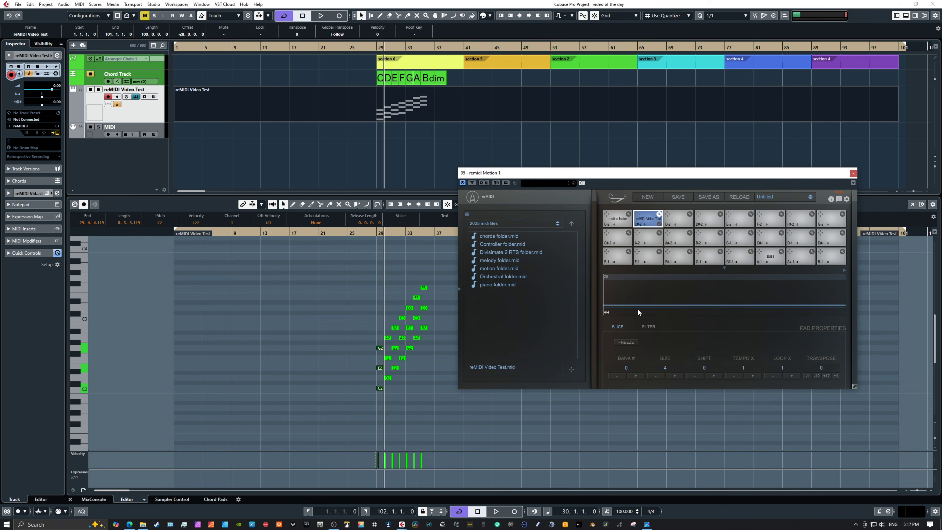
# Review the reMIDI Video Test pad's slice and filter properties and clear its track filter selection
pyautogui.click(648, 326)
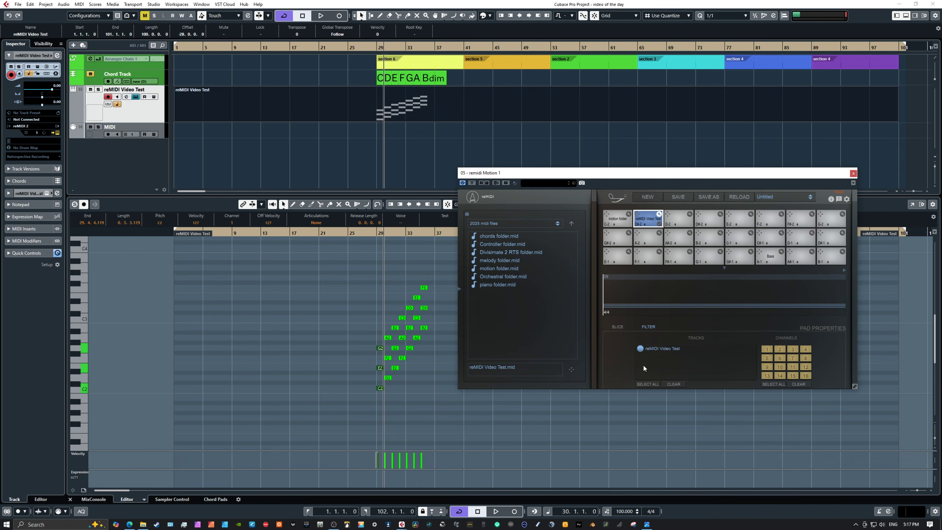
pyautogui.moveTo(544, 176); pyautogui.dragTo(558, 177)
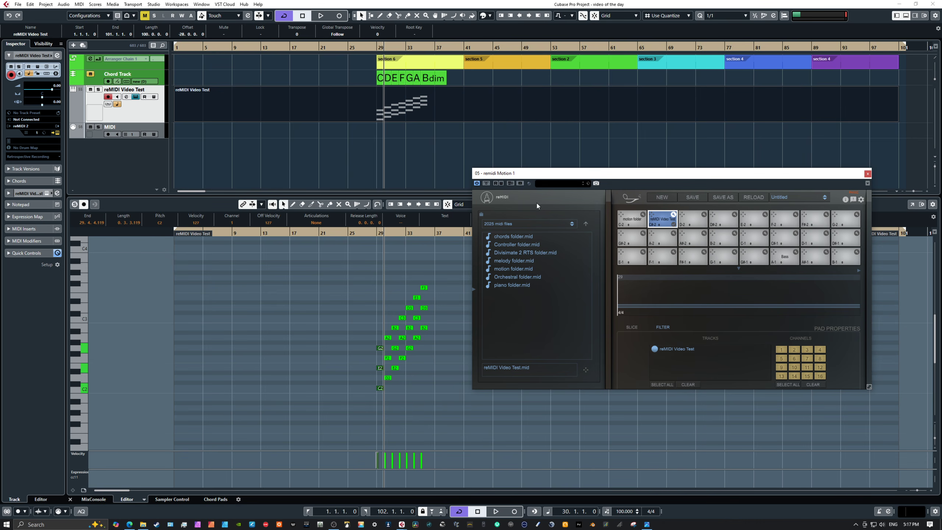
pyautogui.moveTo(531, 177)
pyautogui.mouseDown()
pyautogui.moveTo(572, 172)
pyautogui.moveTo(530, 175)
pyautogui.mouseUp()
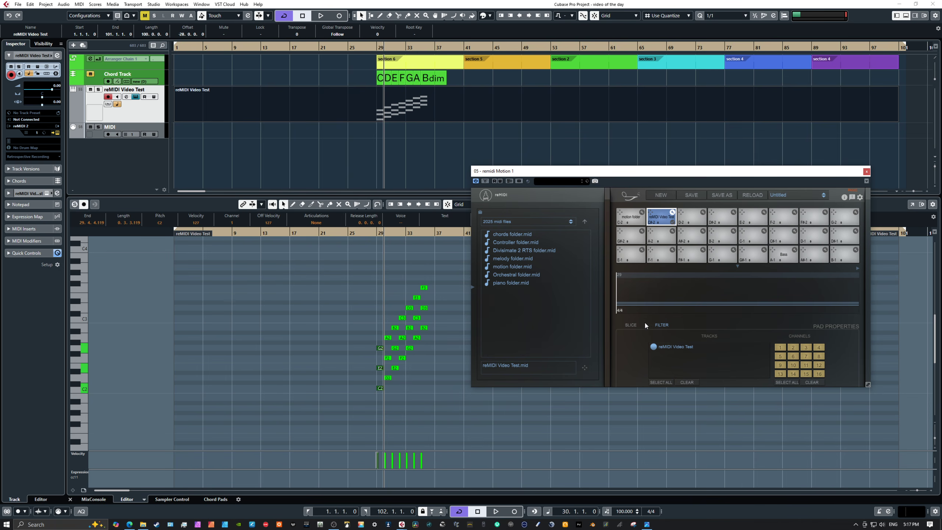
pyautogui.click(632, 325)
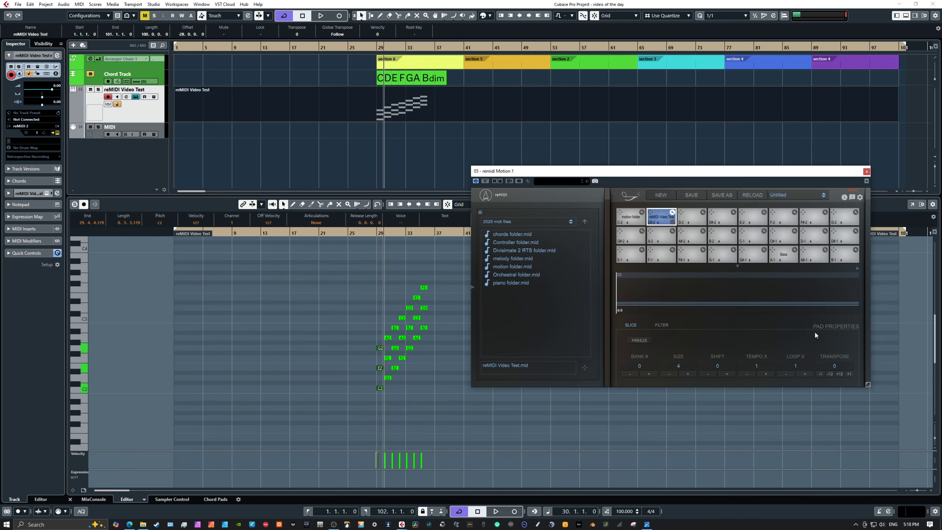
pyautogui.click(663, 325)
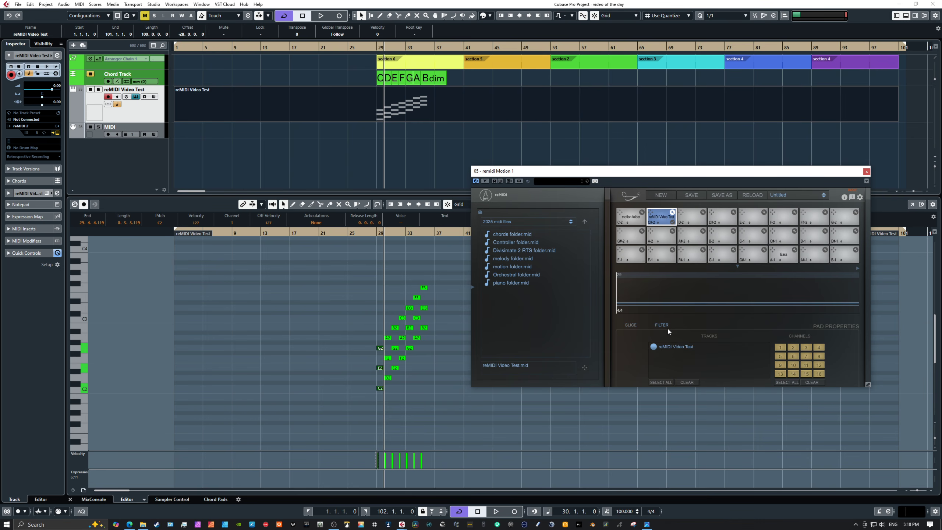
pyautogui.click(685, 382)
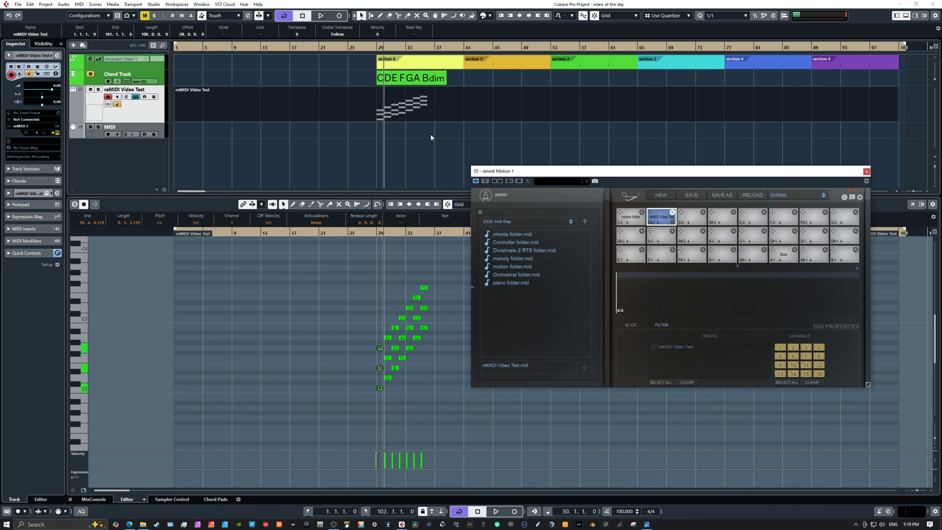
# Set the project's quantize preset to 1/16
pyautogui.moveTo(394, 48); pyautogui.dragTo(392, 62)
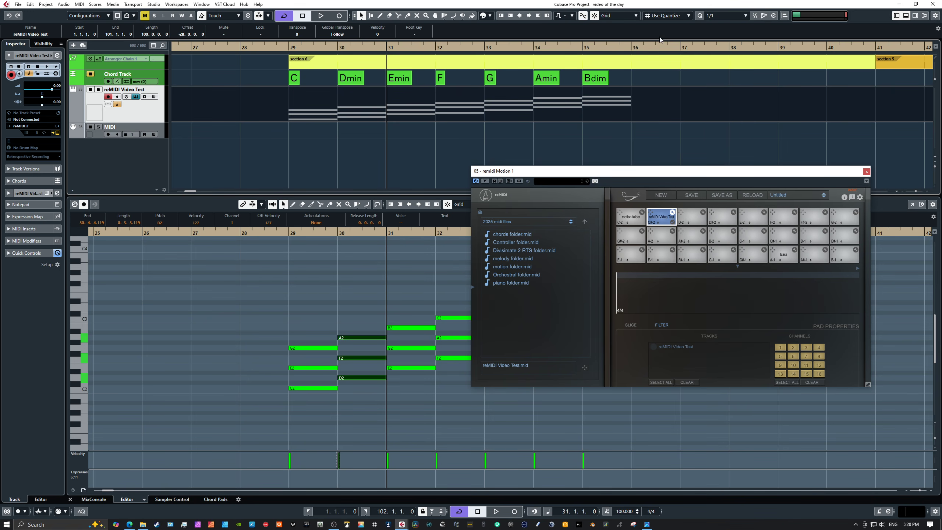
pyautogui.click(722, 18)
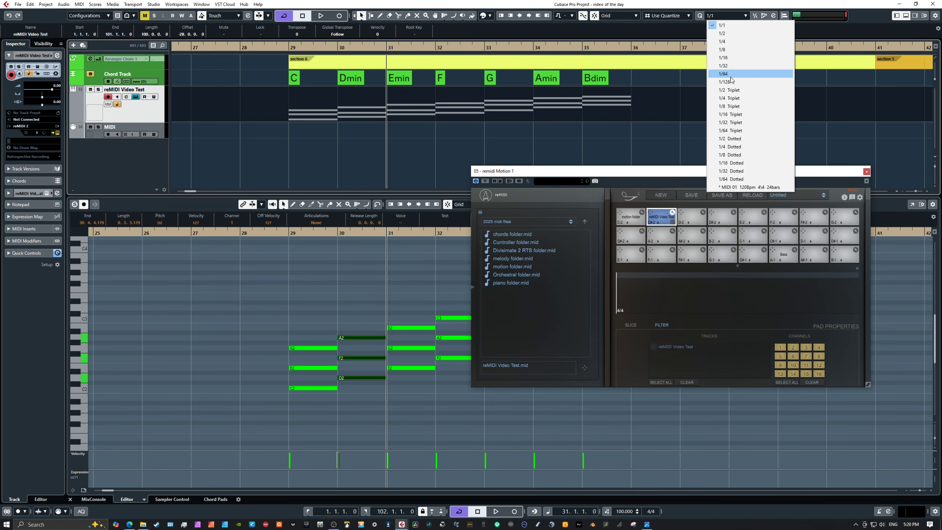
pyautogui.click(736, 58)
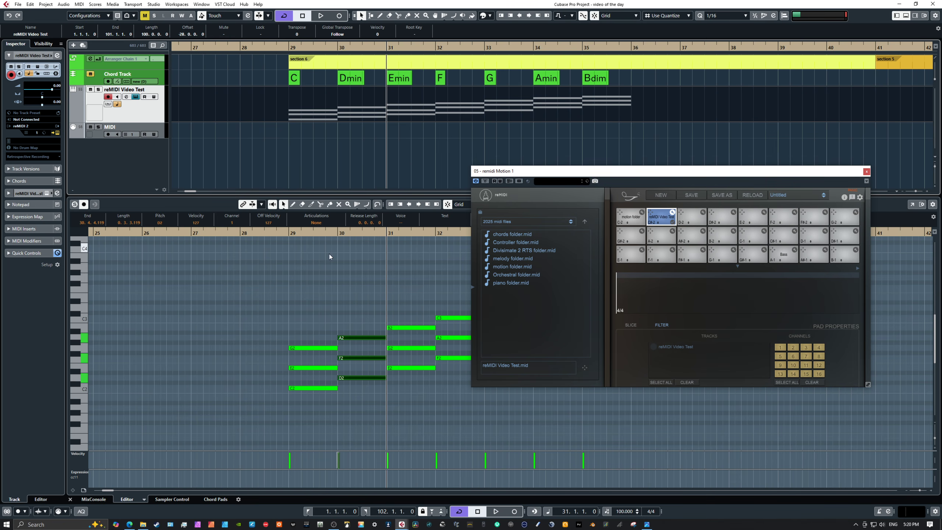
# Enlarge the project area above the Key Editor and move the remidi Motion 1 window up over the tracks at measure 29
pyautogui.moveTo(314, 232); pyautogui.dragTo(313, 241)
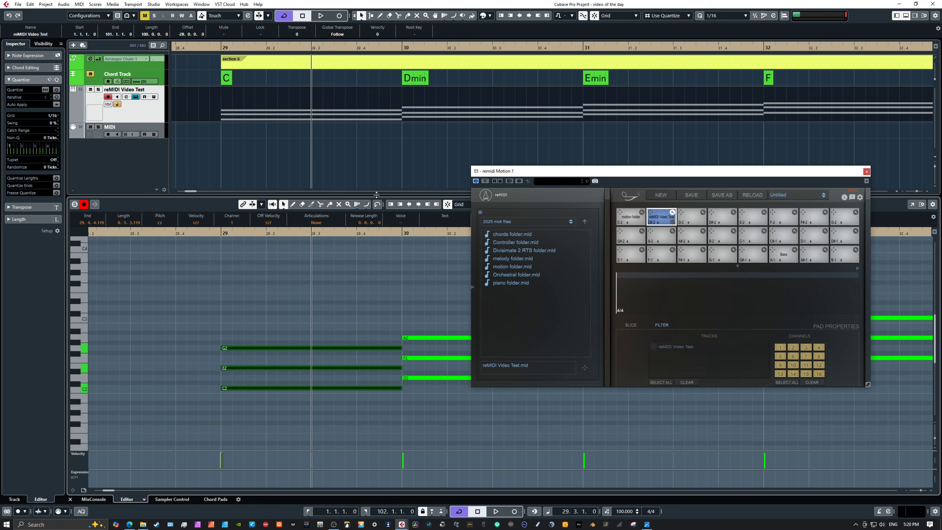
pyautogui.moveTo(376, 194); pyautogui.dragTo(375, 266)
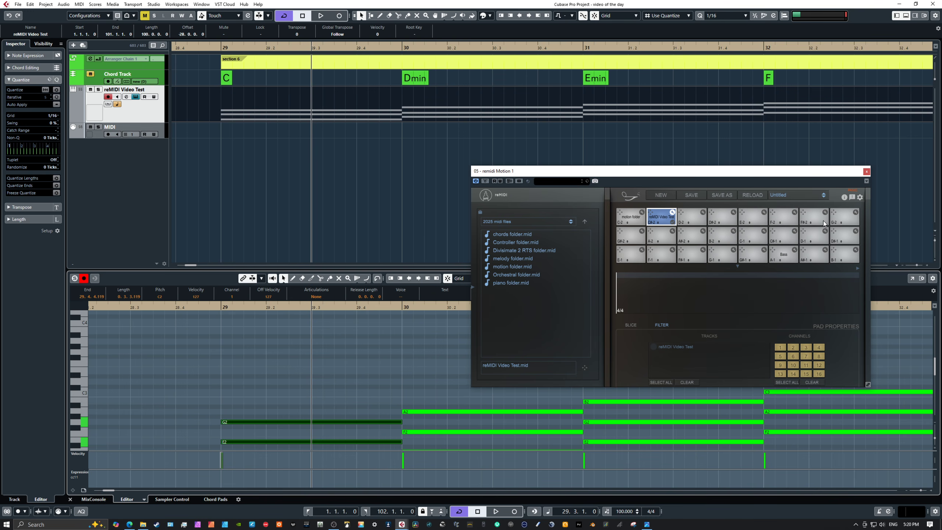
pyautogui.moveTo(680, 170); pyautogui.dragTo(660, 76)
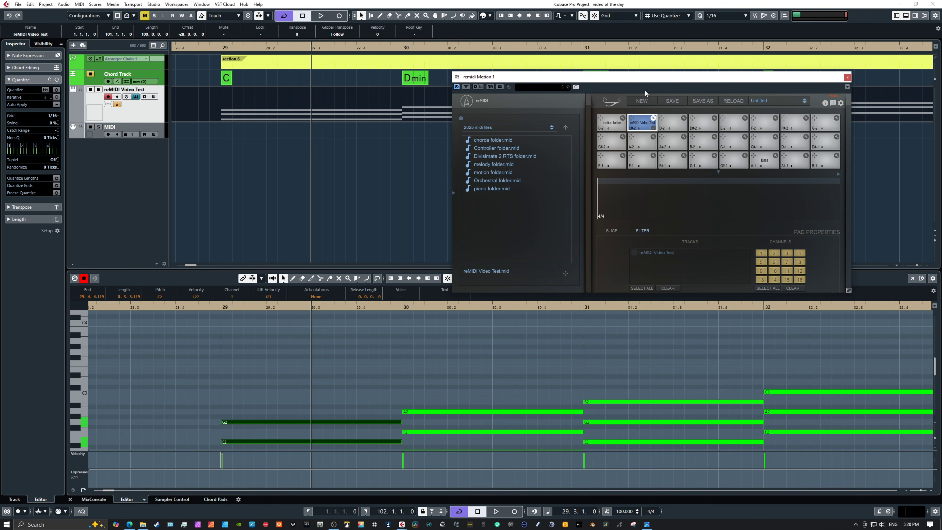